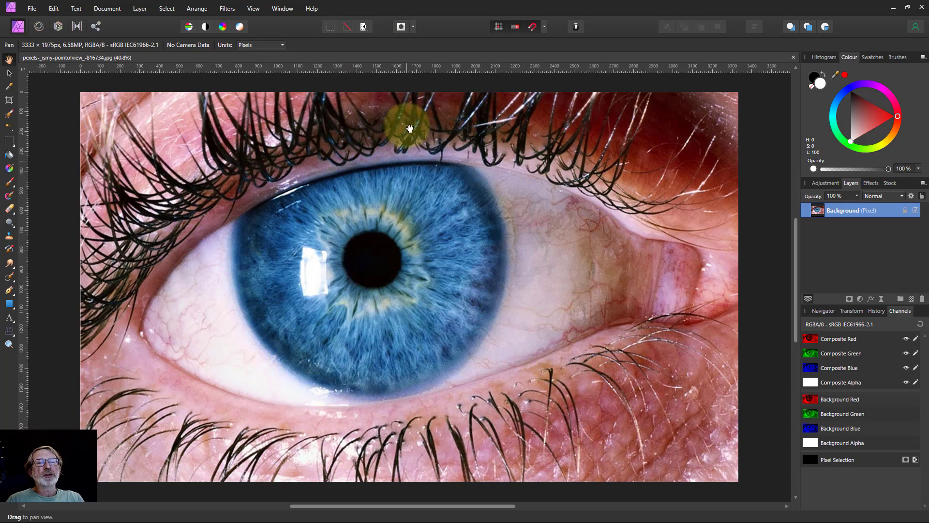
Step: Turn on Quick Mask and choose the Paint Brush with white as the colour
left_click(401, 29)
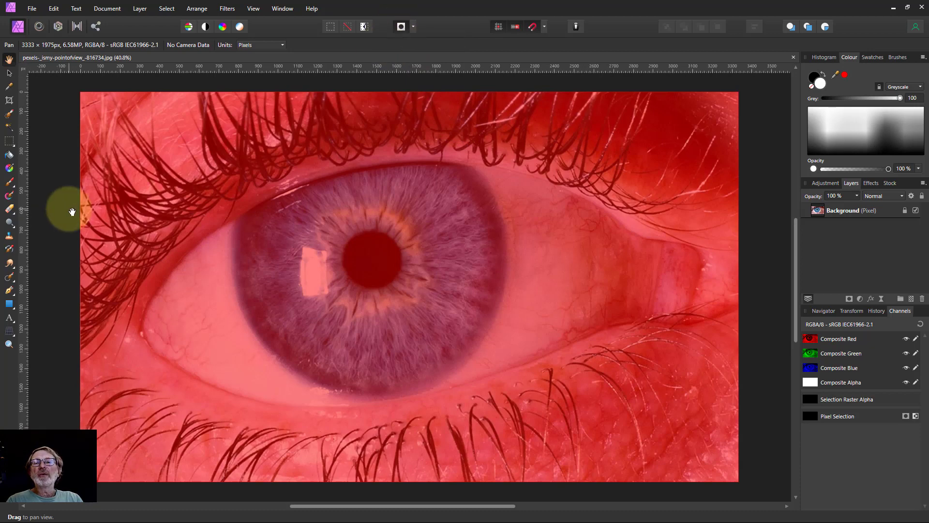
left_click(9, 183)
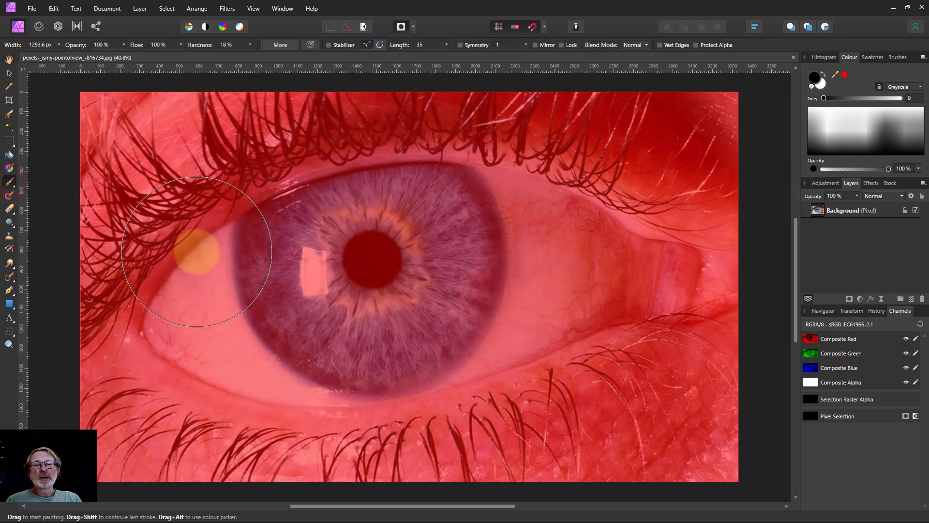
left_click(824, 74)
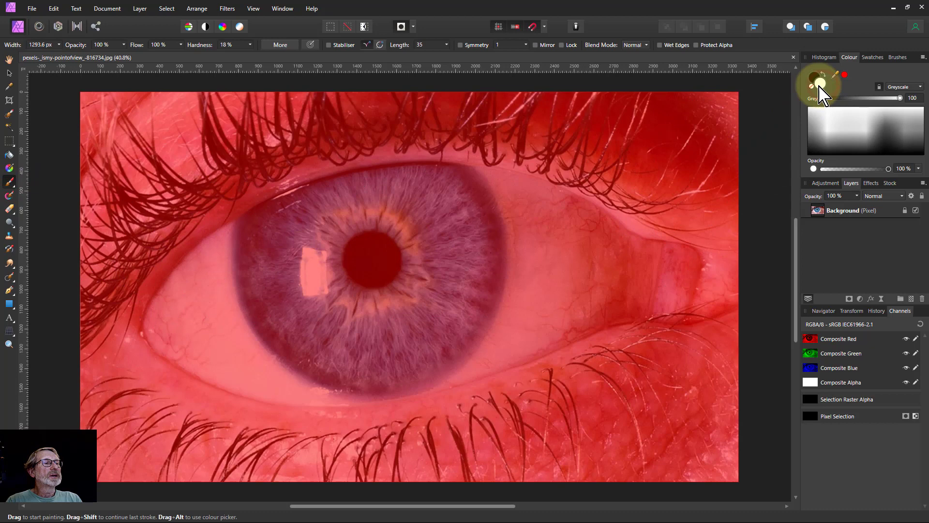
left_click(820, 85)
Step: With a brush about 293 px wide, paint the sclera on both sides of the iris free of the mask
mouse_move(387, 266)
left_mouse_down()
mouse_move(247, 275)
mouse_move(193, 343)
mouse_move(286, 352)
mouse_move(217, 273)
mouse_move(271, 327)
mouse_move(210, 297)
left_mouse_up()
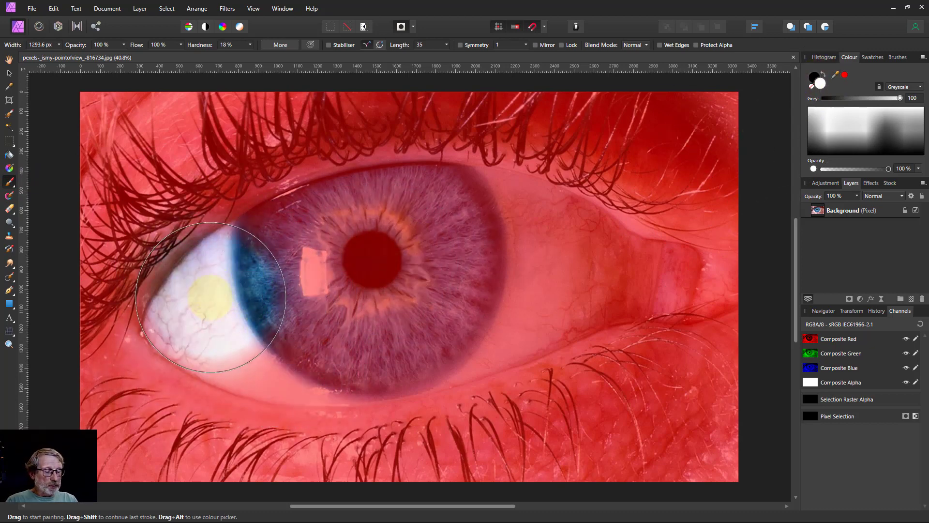
key("bracketleft")
key("bracketleft")
key("bracketleft")
key("bracketleft")
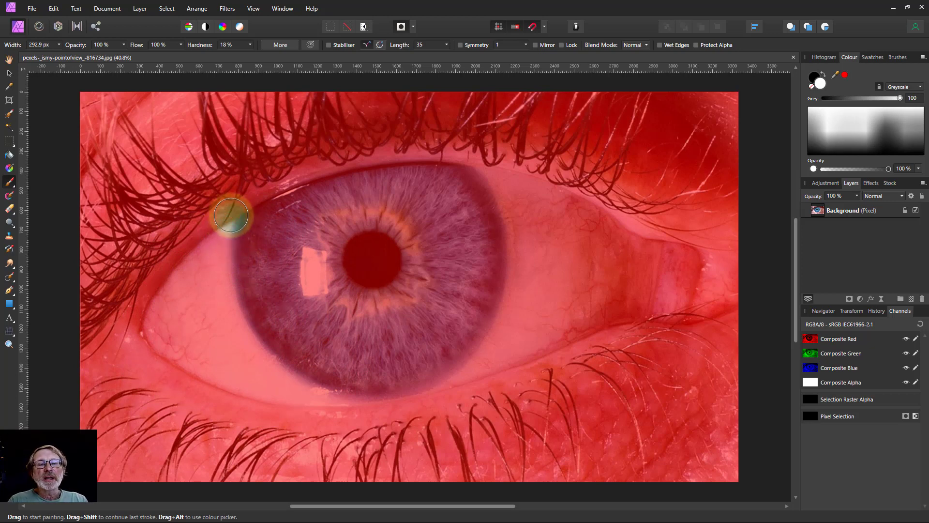
mouse_move(228, 222)
left_mouse_down()
mouse_move(153, 301)
mouse_move(150, 339)
mouse_move(181, 364)
mouse_move(261, 394)
mouse_move(378, 400)
mouse_move(319, 393)
mouse_move(277, 360)
mouse_move(234, 282)
mouse_move(239, 213)
left_mouse_up()
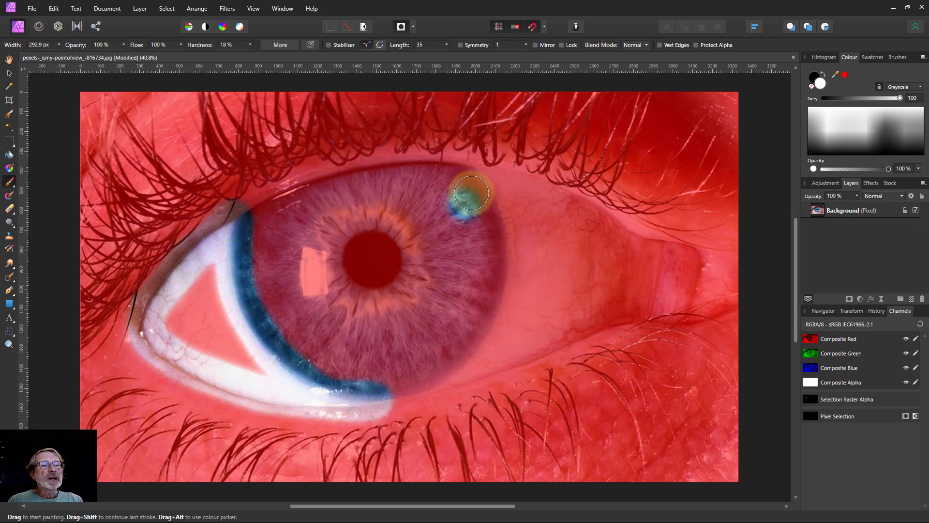
mouse_move(207, 267)
left_mouse_down()
mouse_move(171, 316)
mouse_move(200, 347)
mouse_move(255, 367)
mouse_move(211, 302)
mouse_move(188, 309)
left_mouse_up()
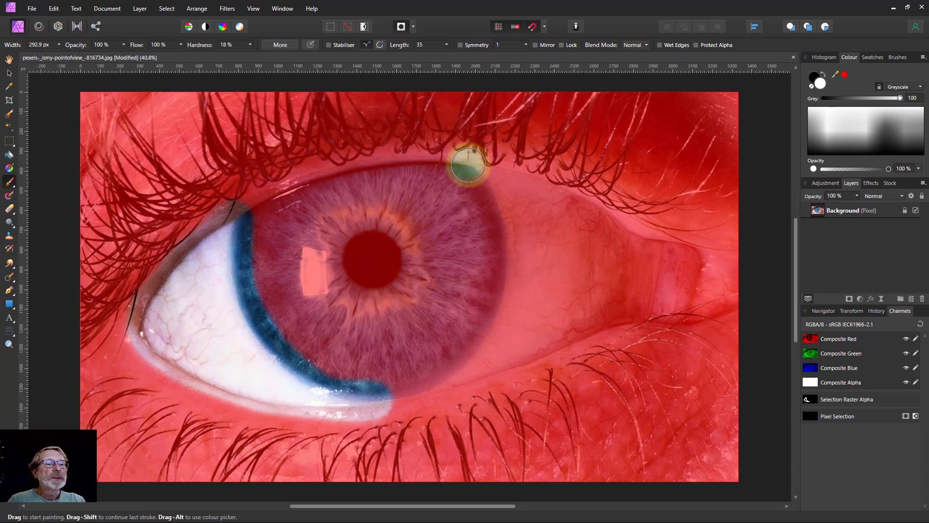
mouse_move(495, 173)
left_mouse_down()
mouse_move(603, 210)
mouse_move(655, 241)
mouse_move(656, 293)
mouse_move(639, 315)
mouse_move(510, 372)
mouse_move(391, 395)
mouse_move(473, 365)
mouse_move(494, 341)
mouse_move(498, 187)
mouse_move(615, 241)
mouse_move(631, 264)
mouse_move(624, 292)
mouse_move(520, 342)
mouse_move(524, 217)
mouse_move(614, 256)
mouse_move(561, 266)
mouse_move(539, 257)
mouse_move(552, 286)
left_mouse_up()
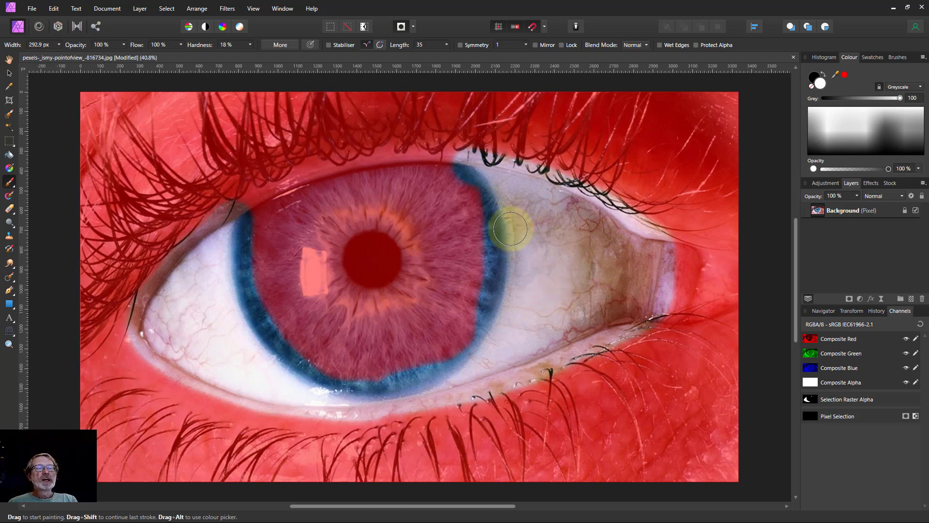
Step: Switch to black and re-mask the blue iris rim on its right, lower and left edges
left_click(815, 80)
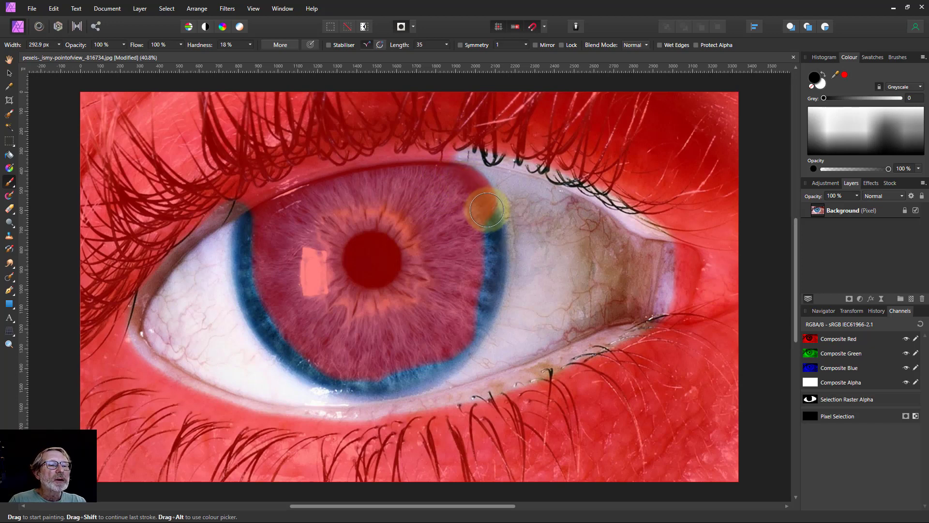
left_click_drag(487, 209, 491, 275)
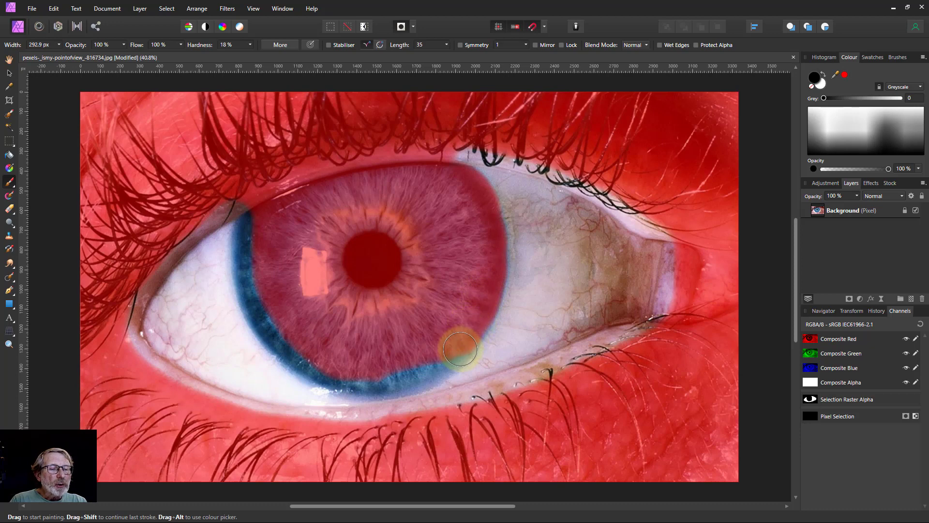
mouse_move(446, 357)
left_mouse_down()
mouse_move(425, 374)
mouse_move(377, 382)
mouse_move(427, 372)
mouse_move(453, 354)
left_mouse_up()
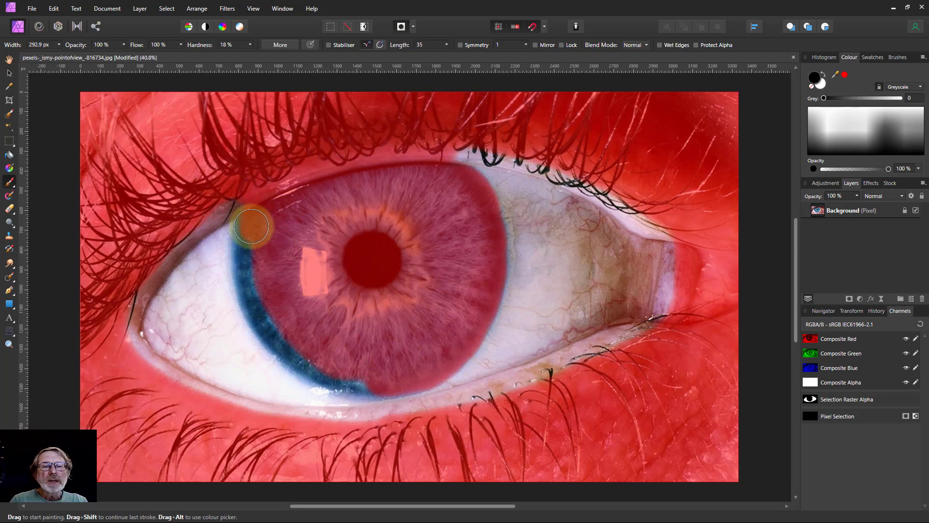
mouse_move(249, 239)
left_mouse_down()
mouse_move(250, 283)
mouse_move(278, 338)
mouse_move(350, 384)
mouse_move(385, 385)
mouse_move(388, 376)
mouse_move(299, 366)
mouse_move(330, 372)
mouse_move(261, 306)
mouse_move(316, 365)
mouse_move(348, 378)
mouse_move(254, 283)
mouse_move(255, 296)
mouse_move(256, 194)
mouse_move(244, 177)
mouse_move(241, 194)
mouse_move(179, 235)
mouse_move(227, 206)
mouse_move(193, 222)
mouse_move(213, 215)
left_mouse_up()
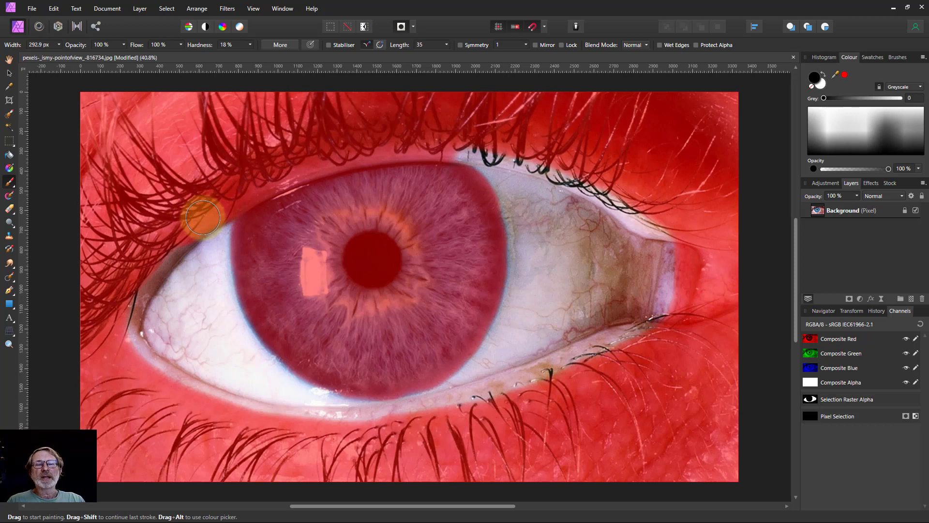
mouse_move(210, 215)
left_mouse_down()
mouse_move(193, 210)
mouse_move(166, 251)
left_mouse_up()
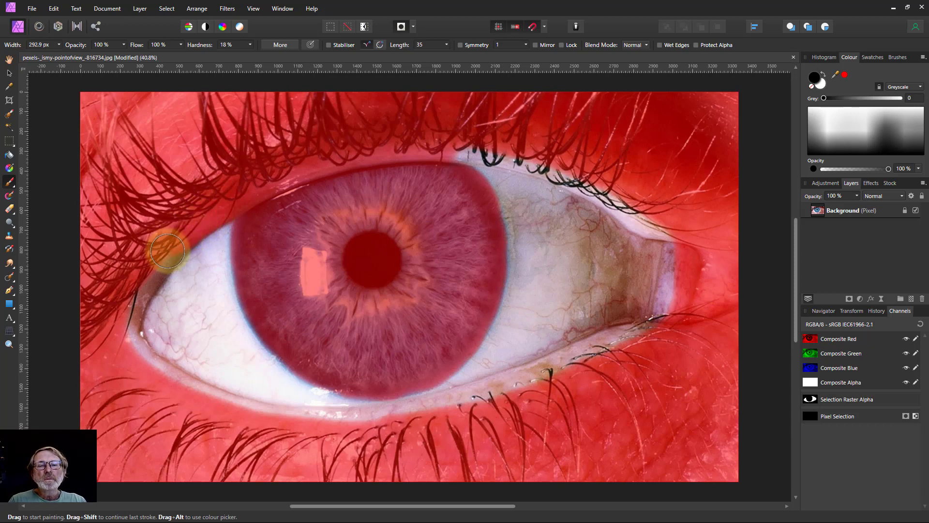
key("ctrl+z")
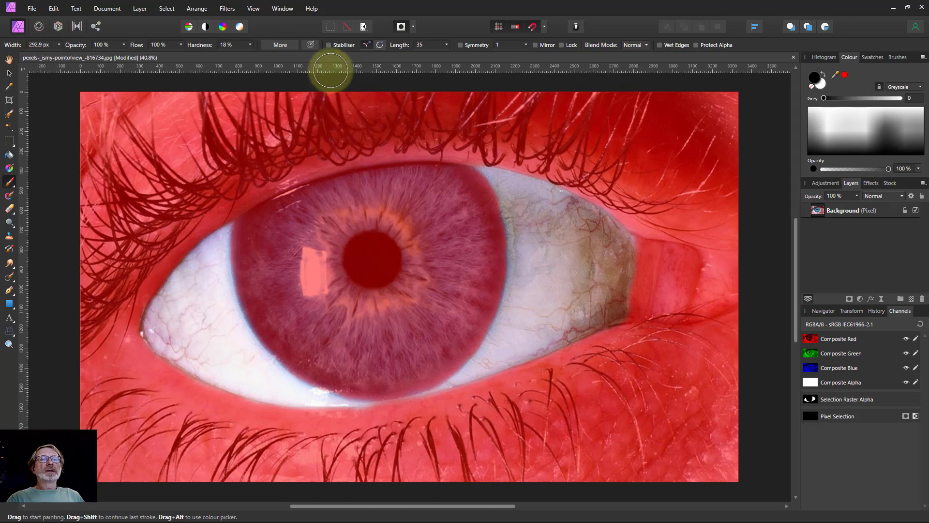
Step: Exit Quick Mask to get a selection of the eye whites, then switch to the Hand tool and zoom out
left_click(401, 27)
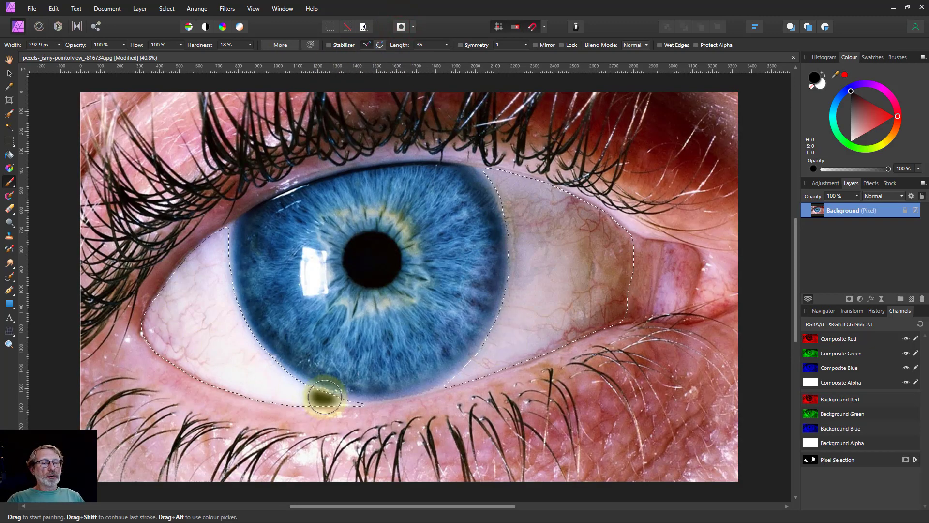
left_click(8, 59)
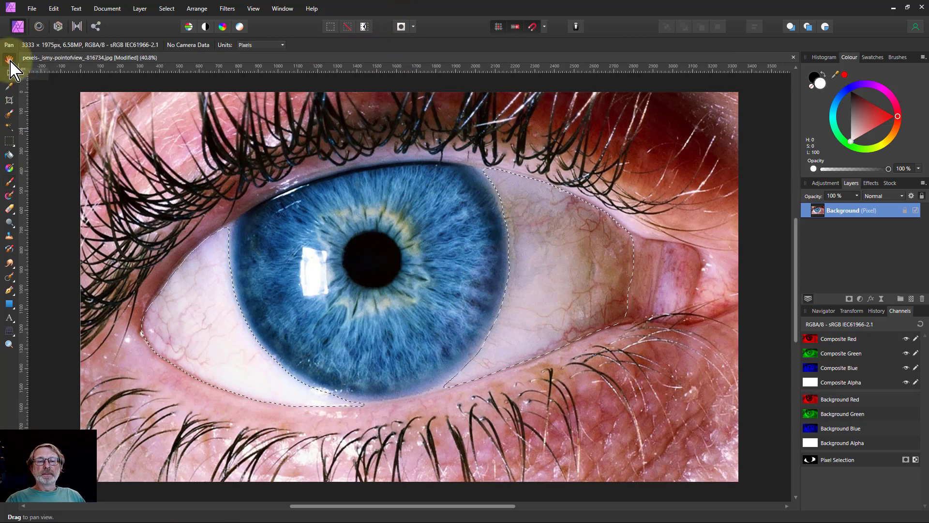
key("x")
left_click(296, 419)
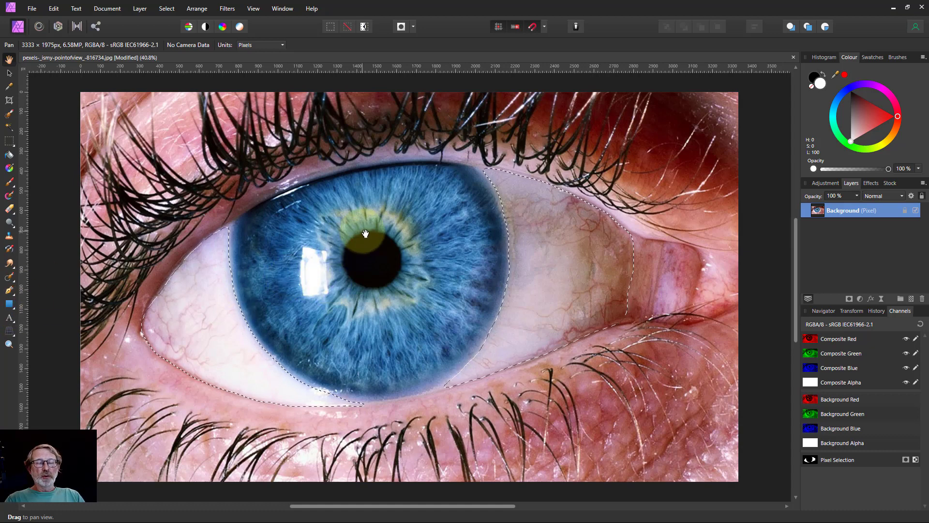
scroll(368, 237, "down", 3)
scroll(365, 234, "down", 1)
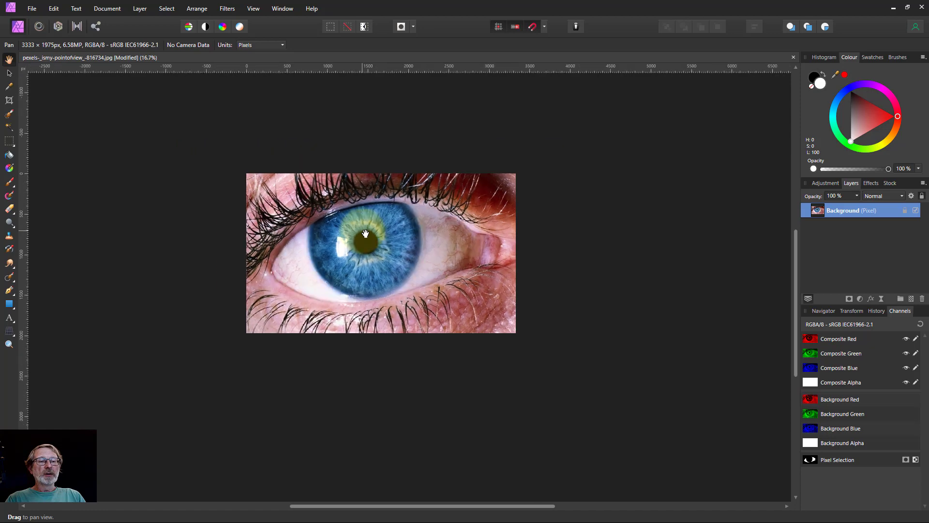
scroll(146, 256, "up", 1)
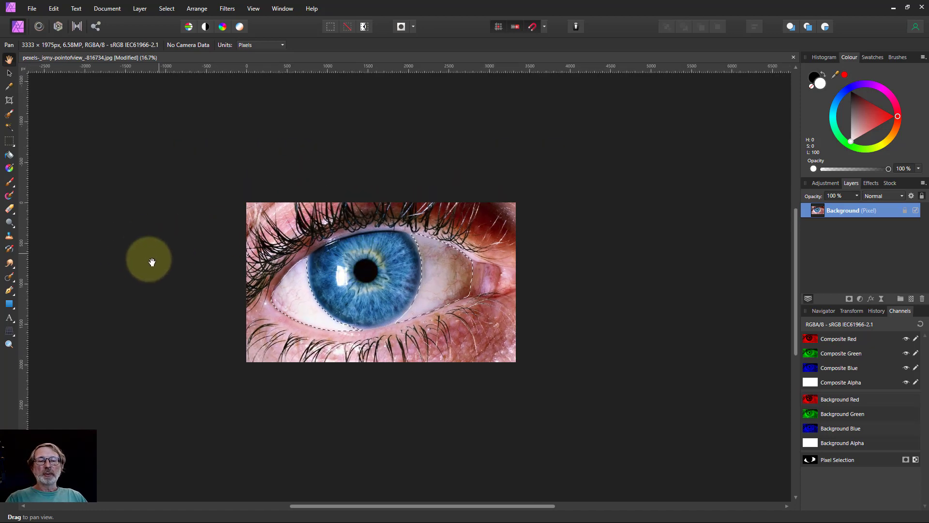
Step: With Background deselected, draw a large white ellipse over the eye using the Ellipse Tool
left_click(11, 304)
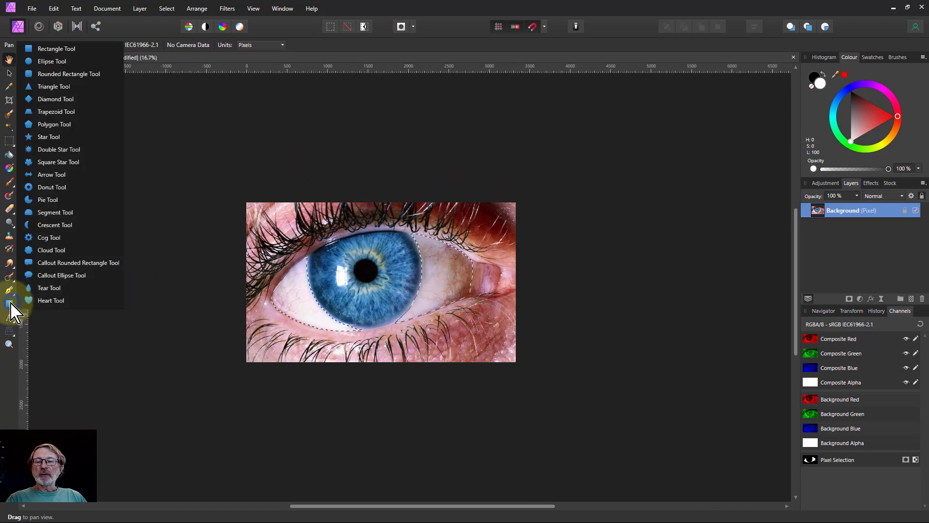
left_click(54, 61)
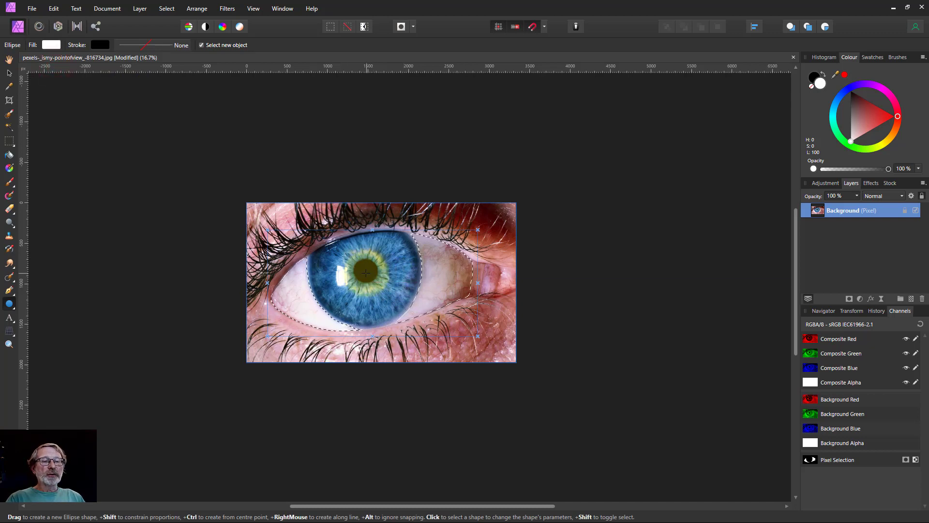
left_click(365, 274)
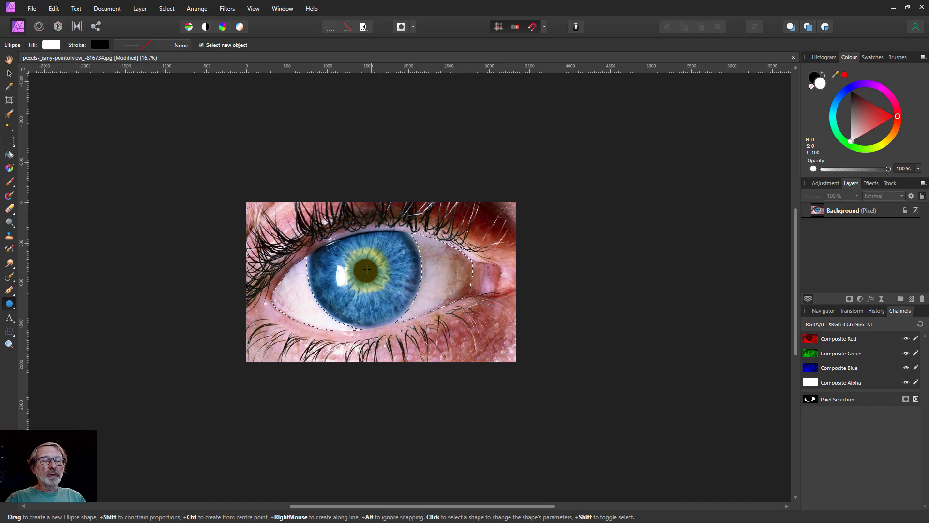
left_click_drag(397, 294, 505, 361)
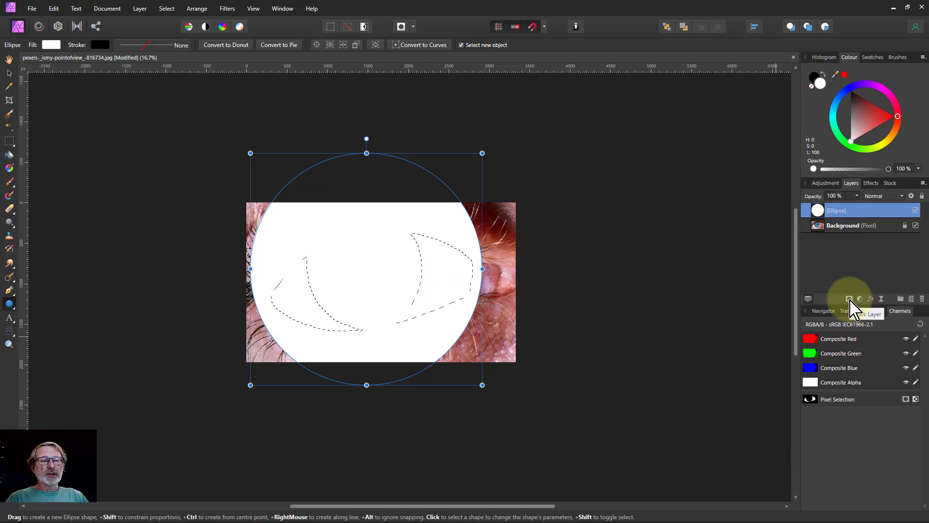
Step: Mask the Ellipse layer with the sclera selection and paint white over the sclera on the mask
left_click(849, 299)
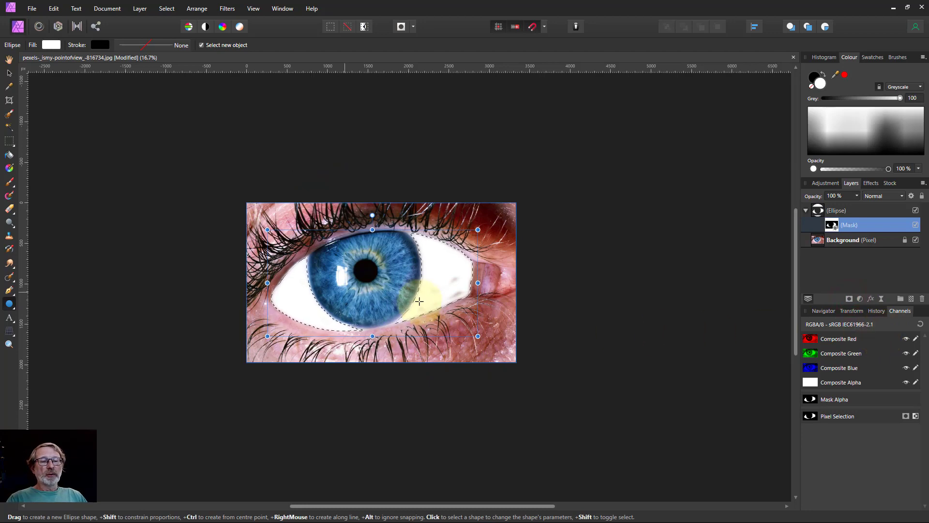
scroll(452, 291, "up", 5)
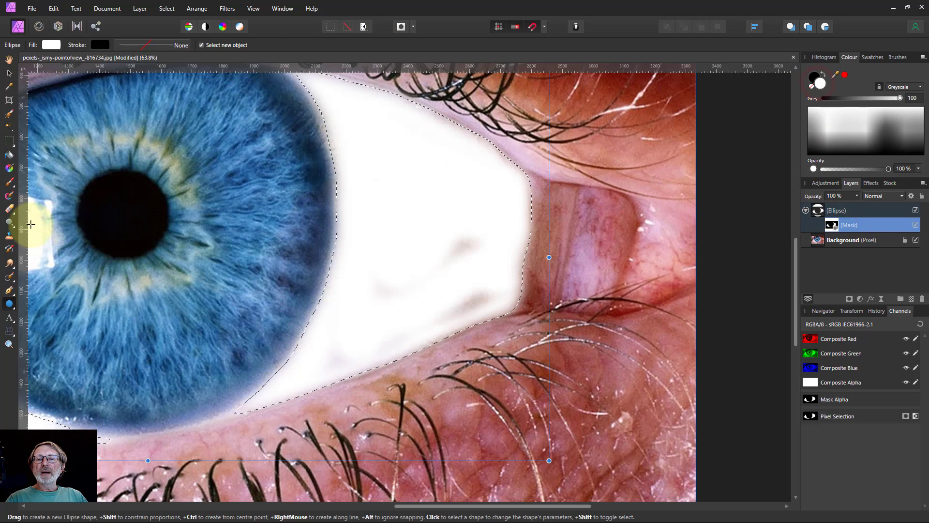
left_click(9, 182)
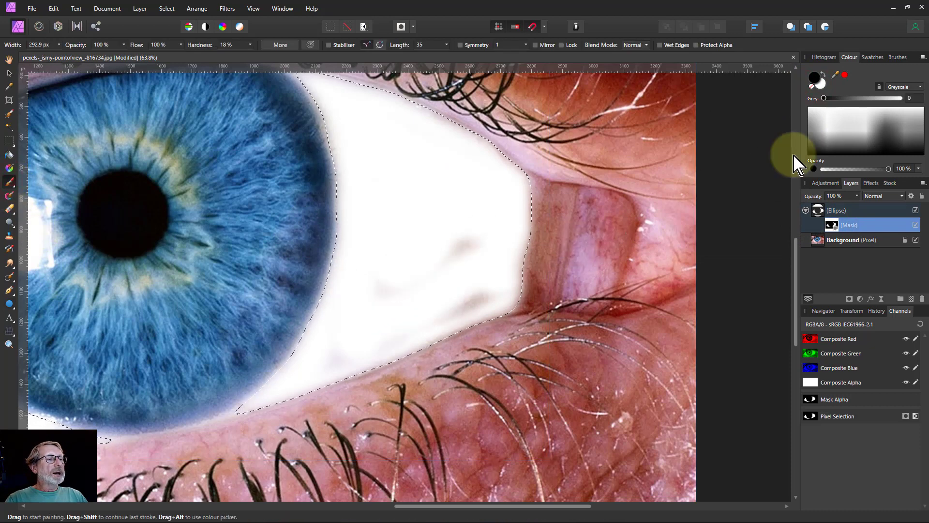
left_click(821, 83)
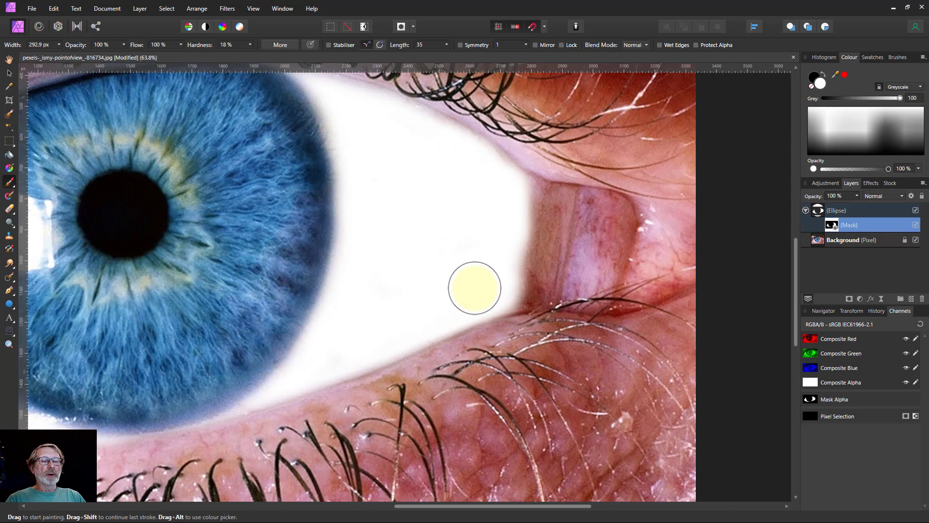
mouse_move(492, 512)
left_mouse_down()
mouse_move(359, 511)
mouse_move(385, 511)
left_mouse_up()
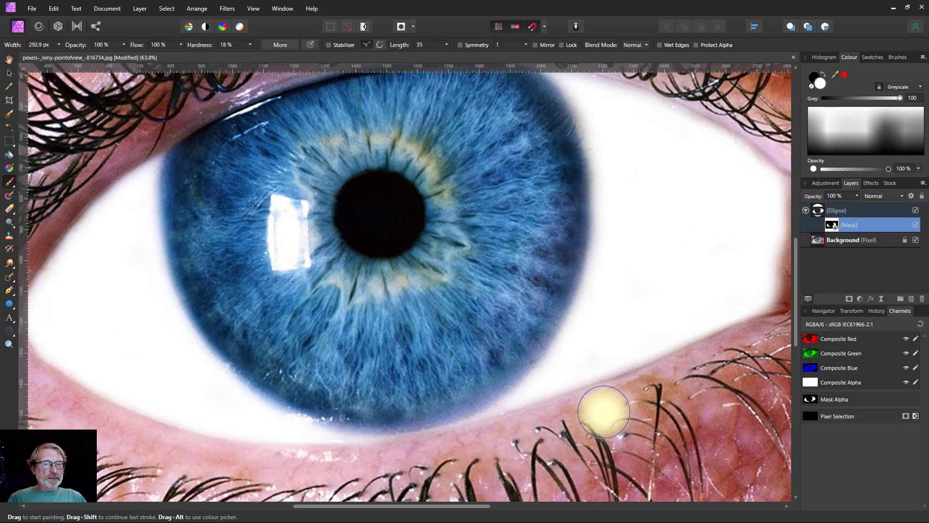
key("ctrl+minus")
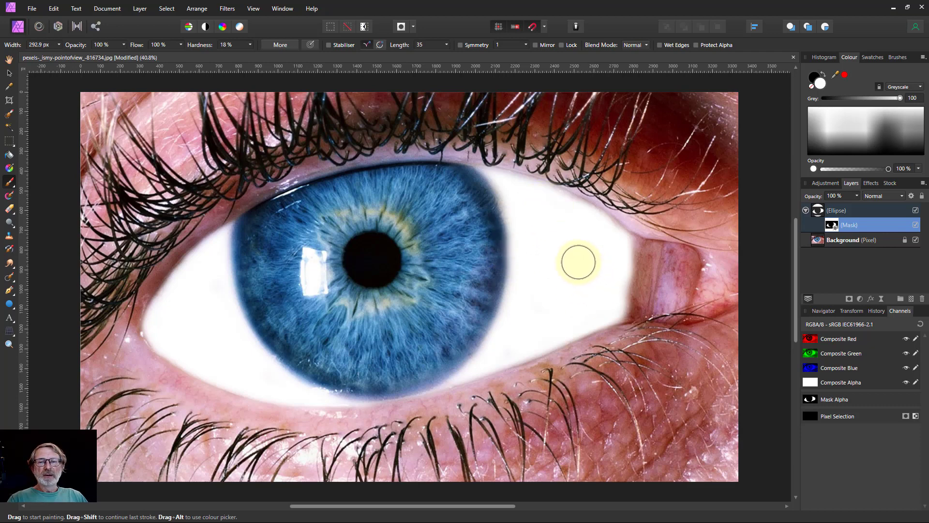
Step: Select the Ellipse layer and drag a white-to-black linear gradient across the eye
left_click(821, 213)
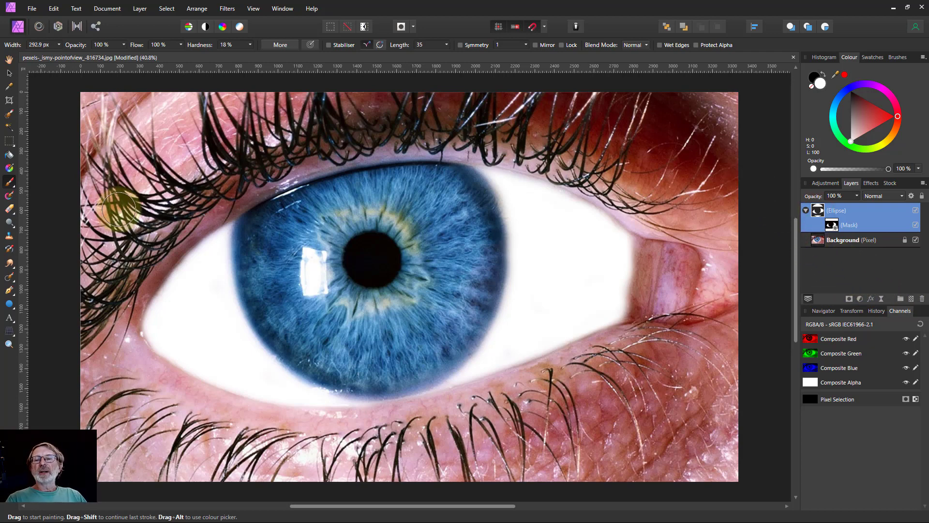
left_click(10, 168)
left_click_drag(199, 321, 605, 273)
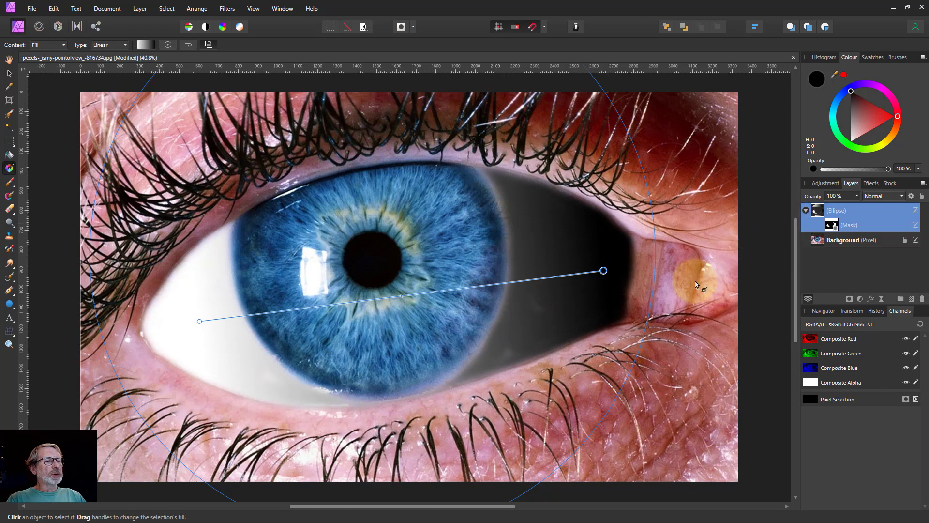
left_click(604, 270)
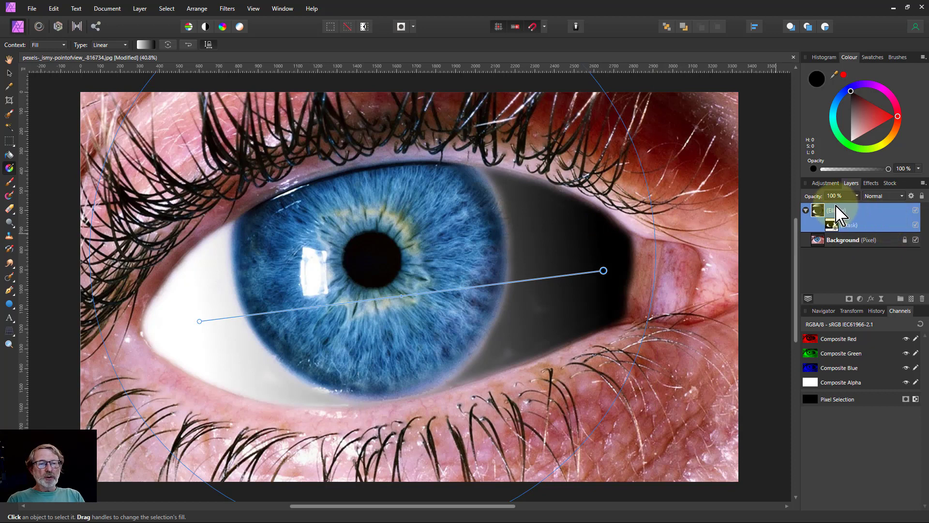
Step: Zoom out and hide the Ellipse layer's mask to reveal the full gradient circle
scroll(705, 226, "down", 1)
scroll(705, 226, "down", 1)
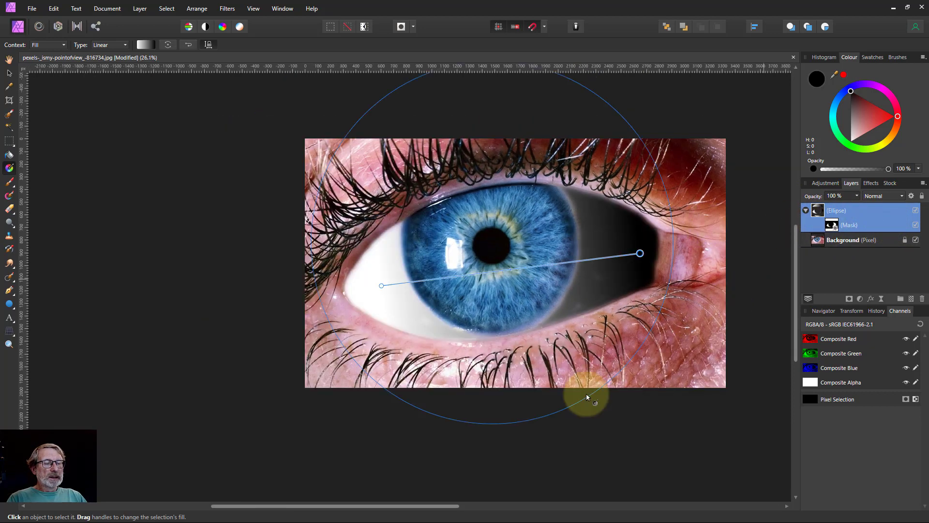
left_click_drag(382, 513, 435, 513)
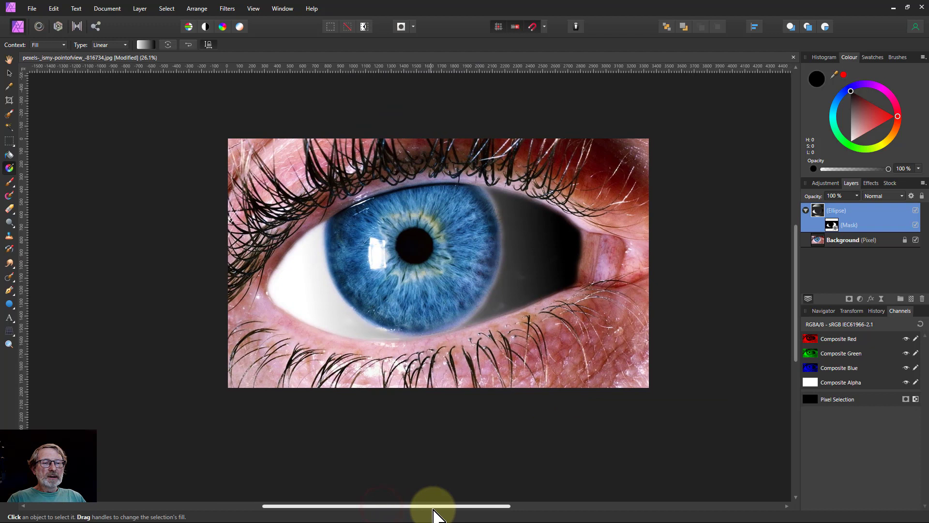
left_click(915, 225)
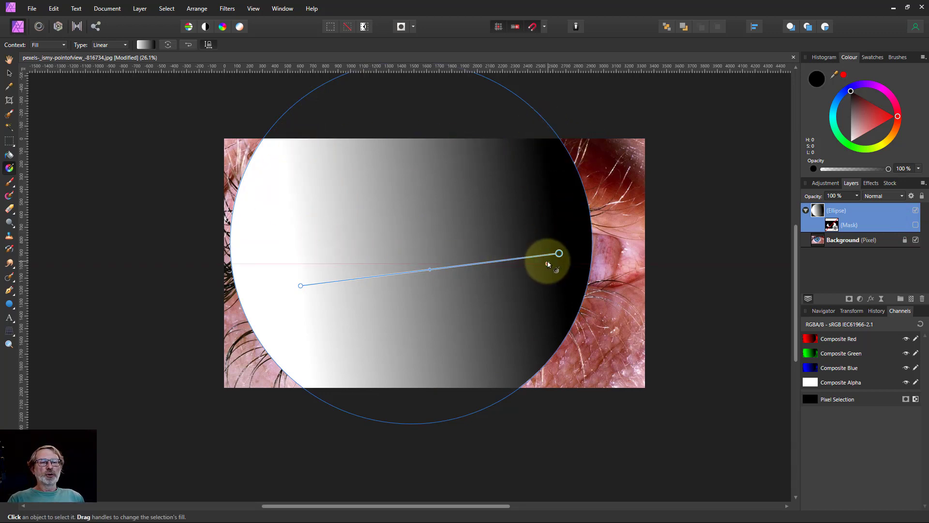
Step: Switch the gradient type to Radial and re-enable the Ellipse layer's mask
left_click(103, 47)
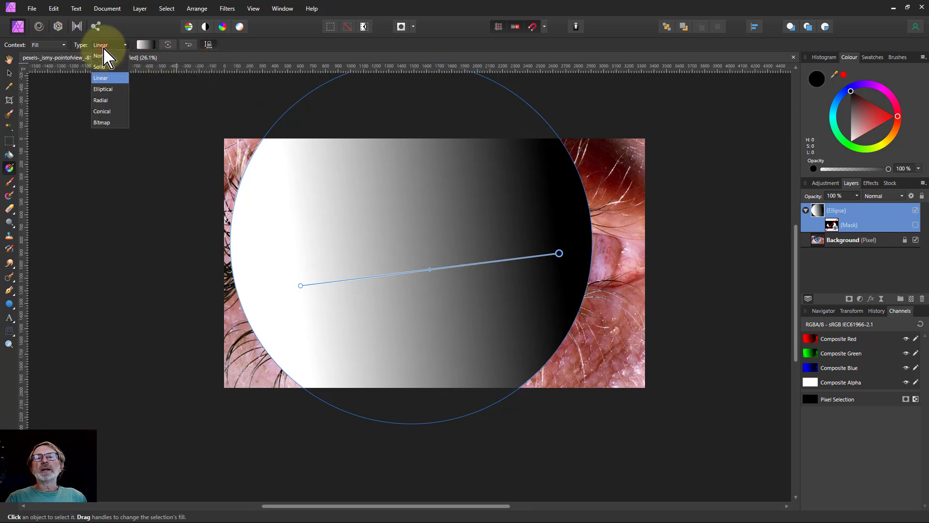
left_click(101, 100)
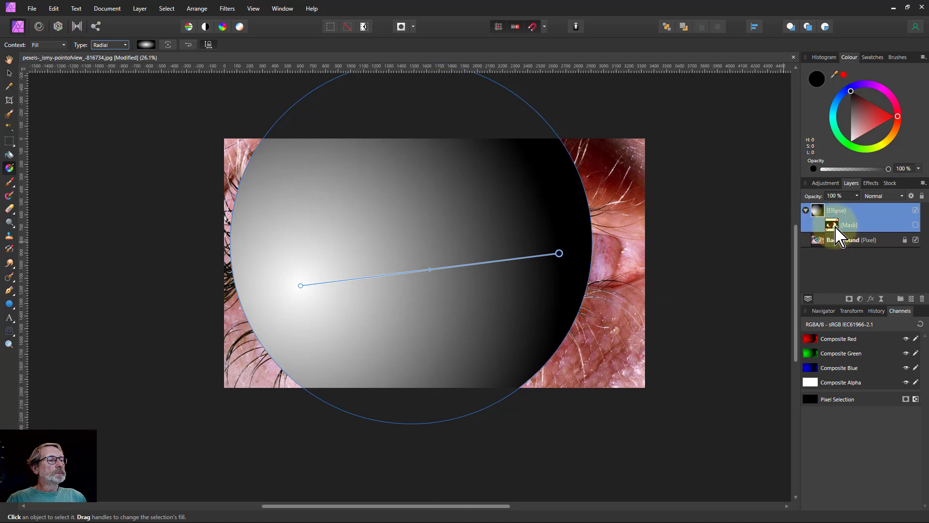
left_click(916, 226)
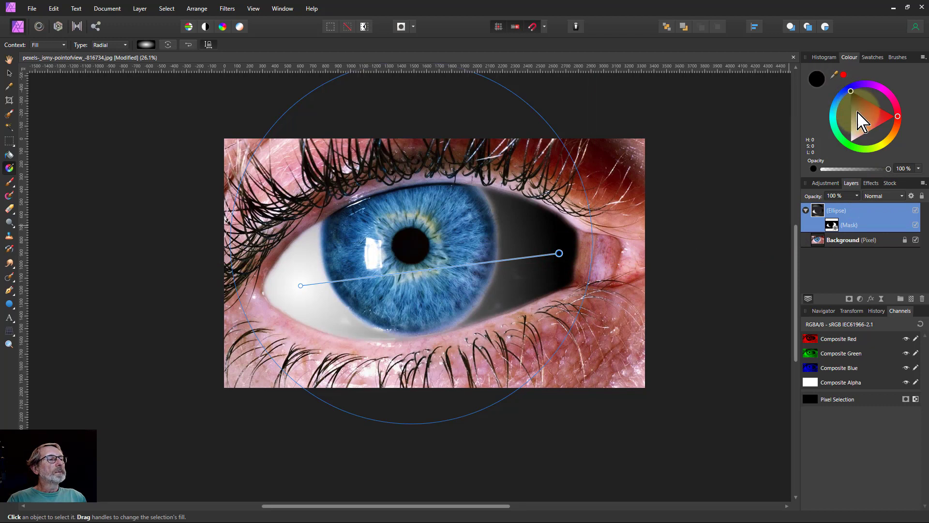
Step: Change the gradient's black end stop to mid-grey and shift the gradient midpoint
left_click(923, 57)
left_click(829, 68)
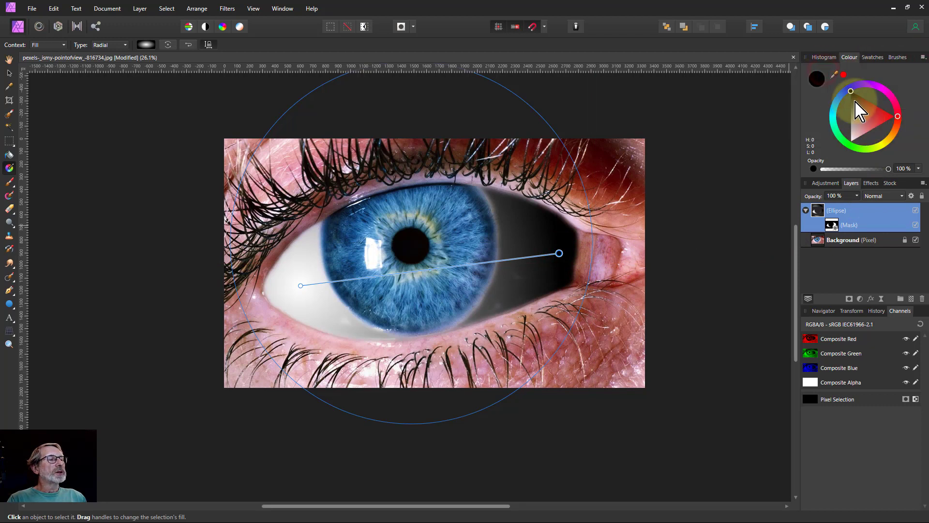
left_click(856, 103)
left_click_drag(853, 104, 848, 124)
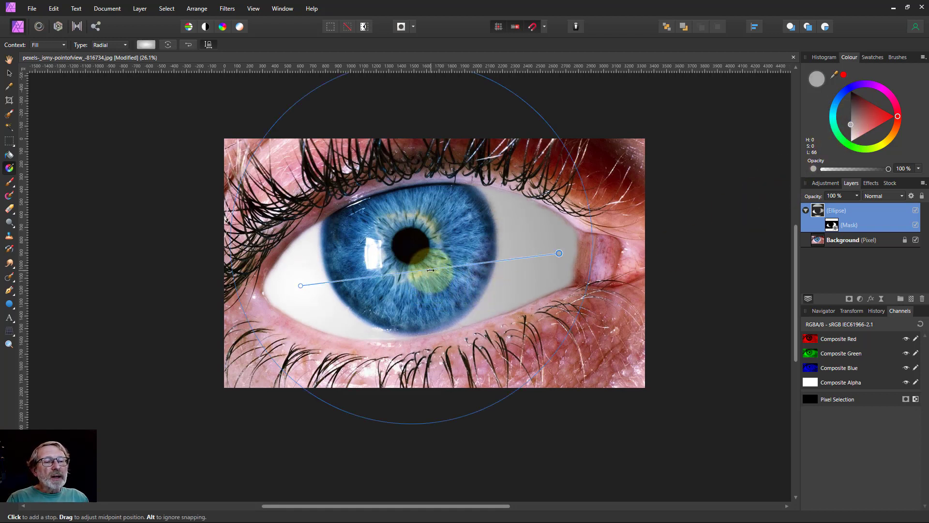
mouse_move(429, 270)
left_mouse_down()
mouse_move(484, 264)
mouse_move(429, 273)
mouse_move(461, 273)
left_mouse_up()
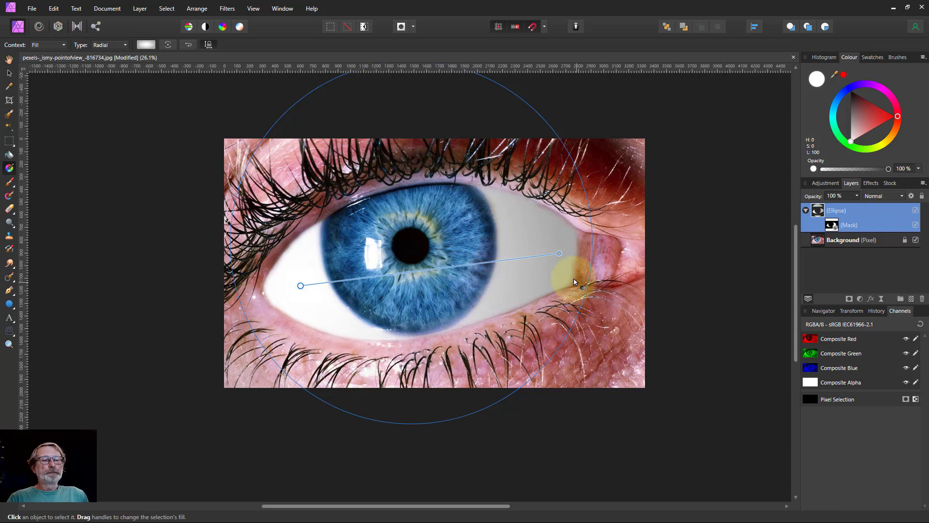
left_click(819, 213)
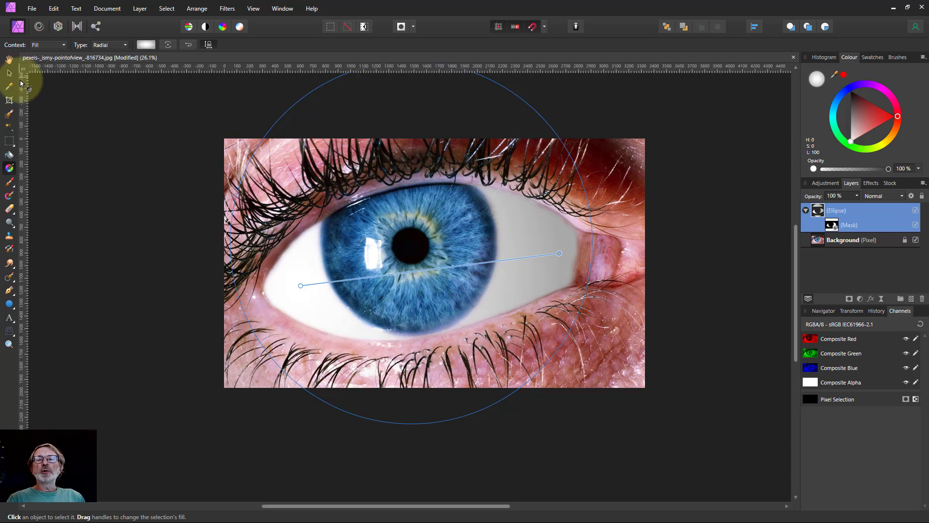
Step: Lower the Ellipse layer's opacity to 60%
left_click(9, 59)
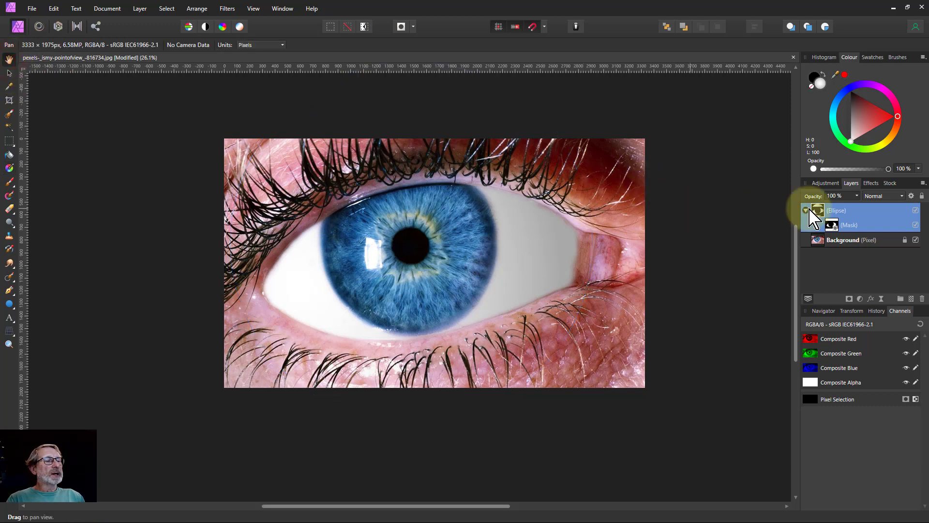
left_click(856, 195)
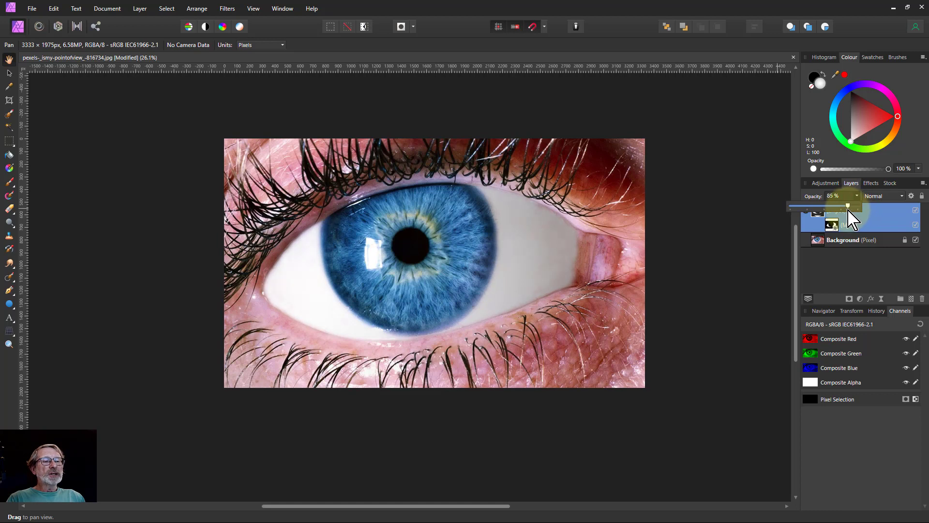
left_click_drag(848, 210, 842, 209)
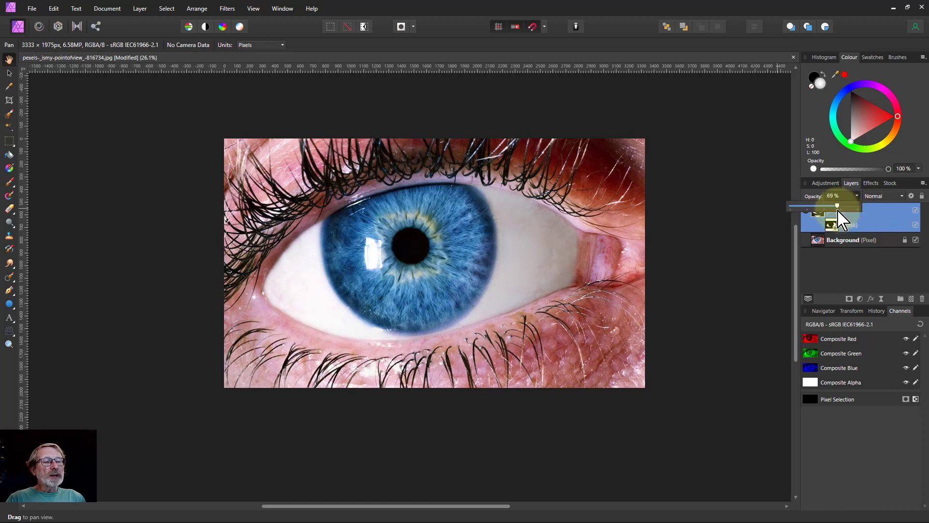
left_click_drag(836, 219, 831, 218)
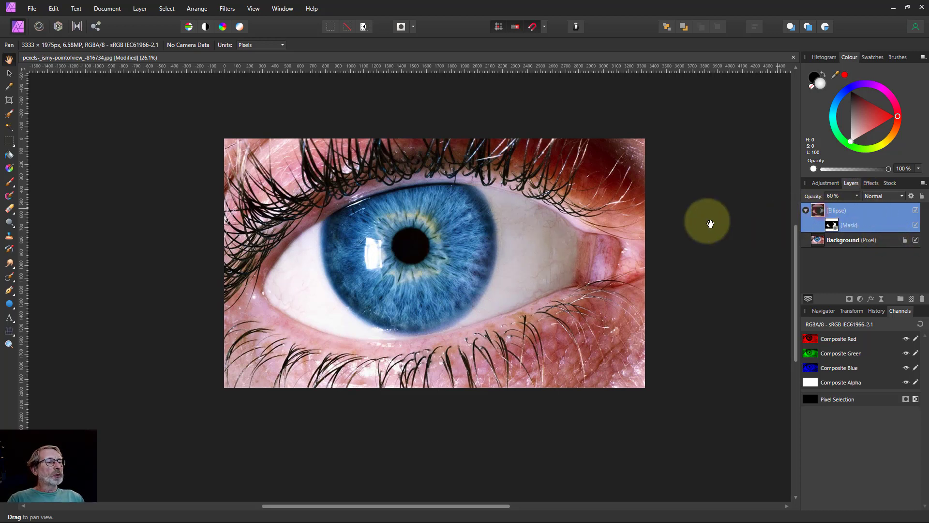
Step: Darken the gradient's grey end stop to 50% lightness in the Colour triangle
left_click(9, 168)
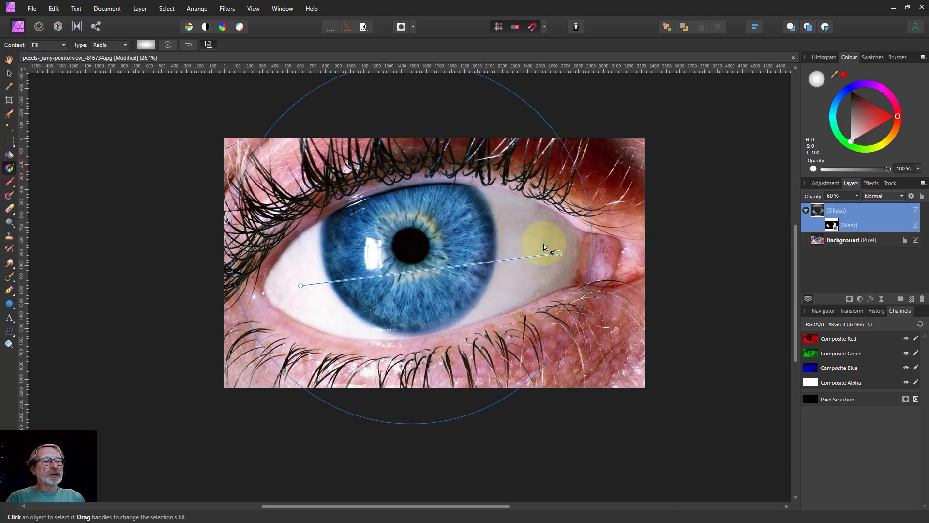
left_click_drag(543, 242, 561, 252)
left_click(851, 125)
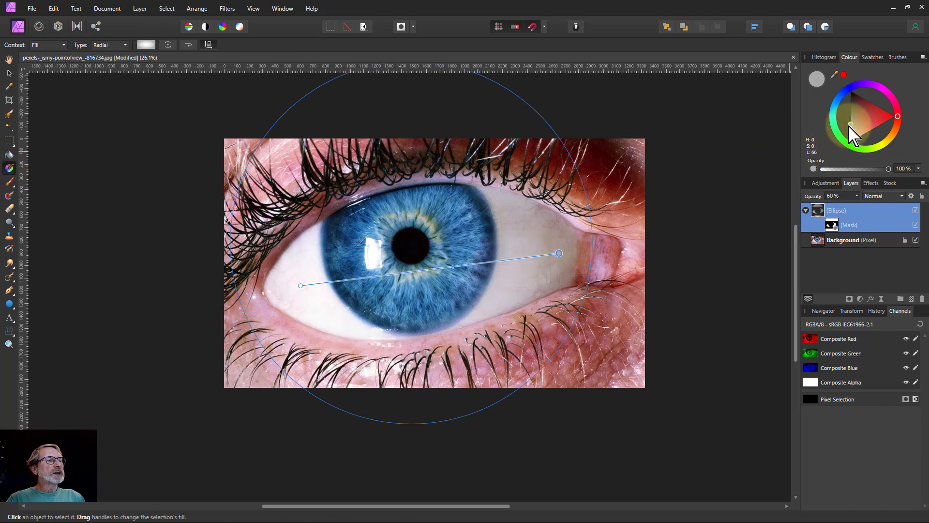
left_click_drag(855, 125, 848, 123)
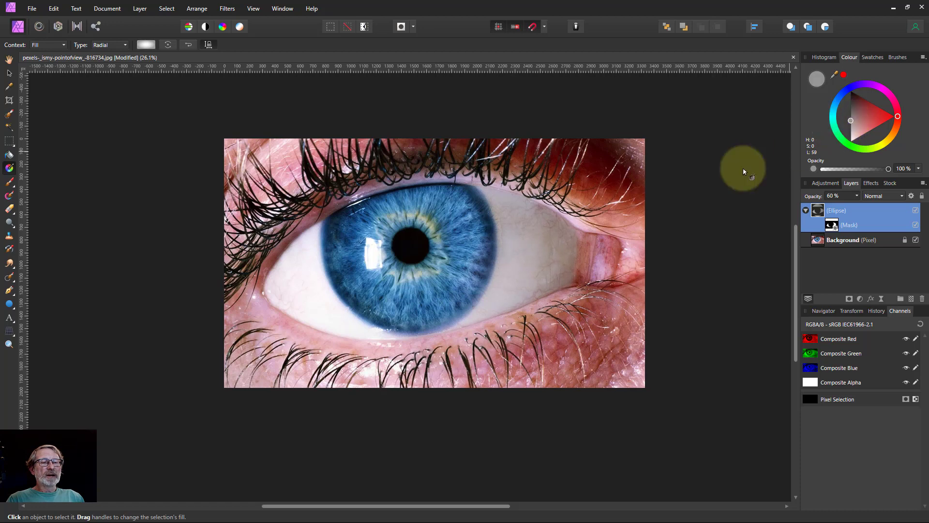
Step: Zoom the view in to 40.8% on the eye
left_click(8, 59)
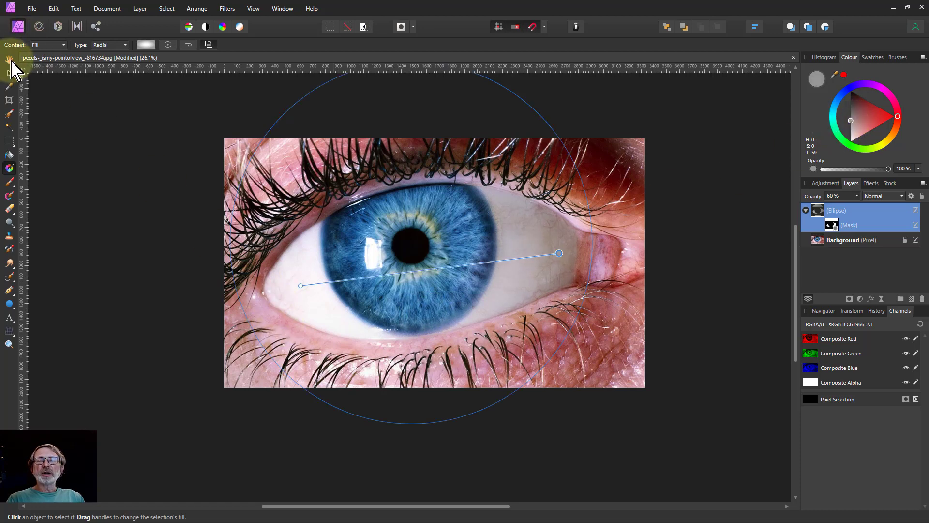
left_click(129, 154)
key("ctrl+plus")
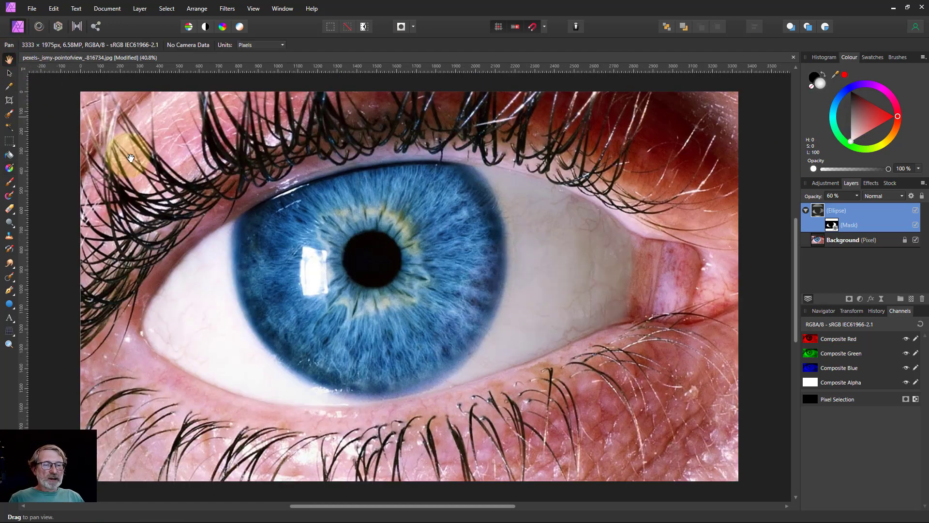